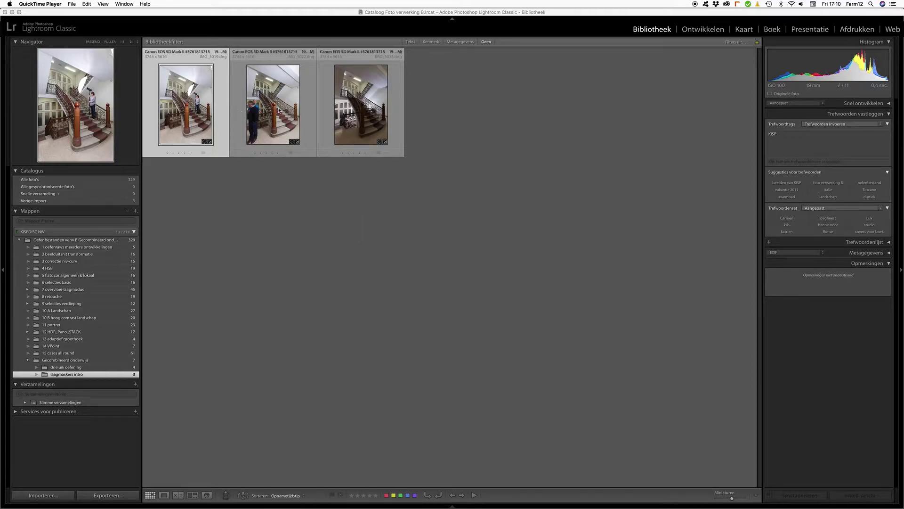
# Step: Enlarge the Lightroom grid thumbnails of the three staircase photos by two size steps
pyautogui.click(312, 175)
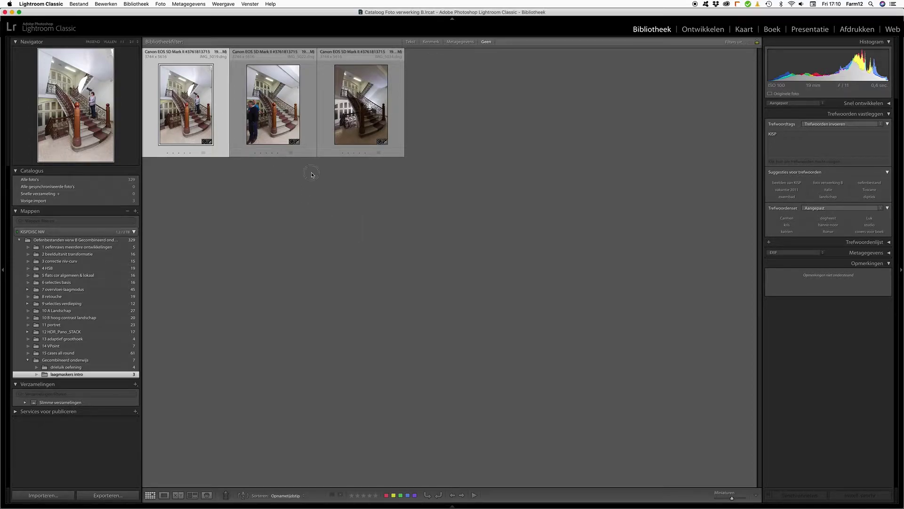
pyautogui.press('=')
pyautogui.press('=')
pyautogui.press('=')
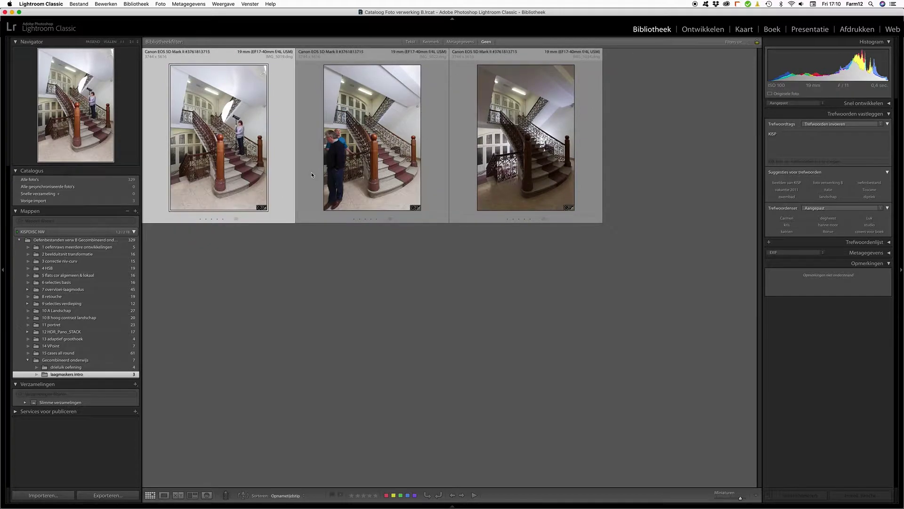
pyautogui.press('=')
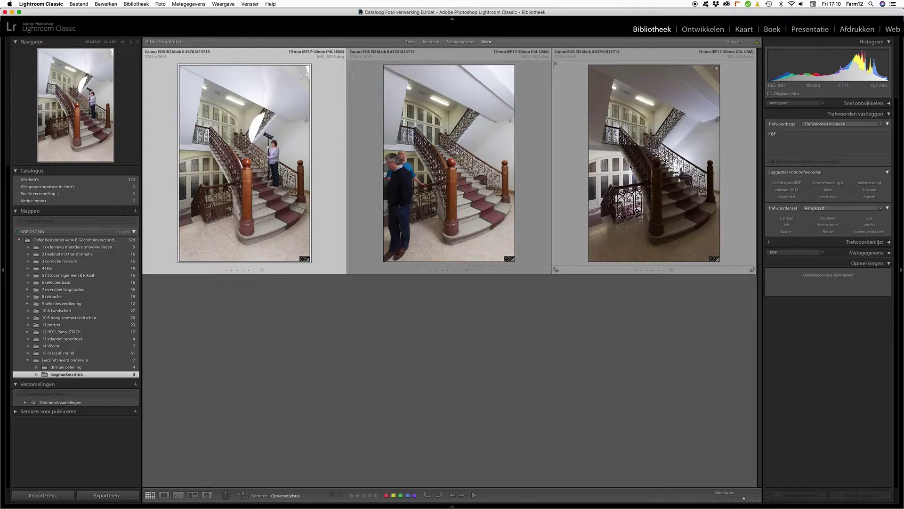
# Step: Open the three selected staircase photos as layers of one Photoshop document via Bewerken in
pyautogui.keyDown('shift'); pyautogui.click(601, 167); pyautogui.keyUp('shift')
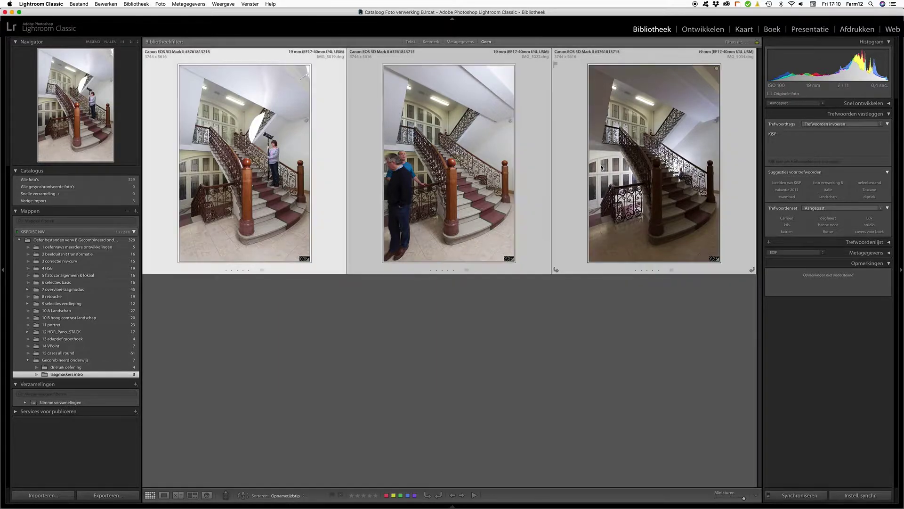
pyautogui.rightClick(272, 147)
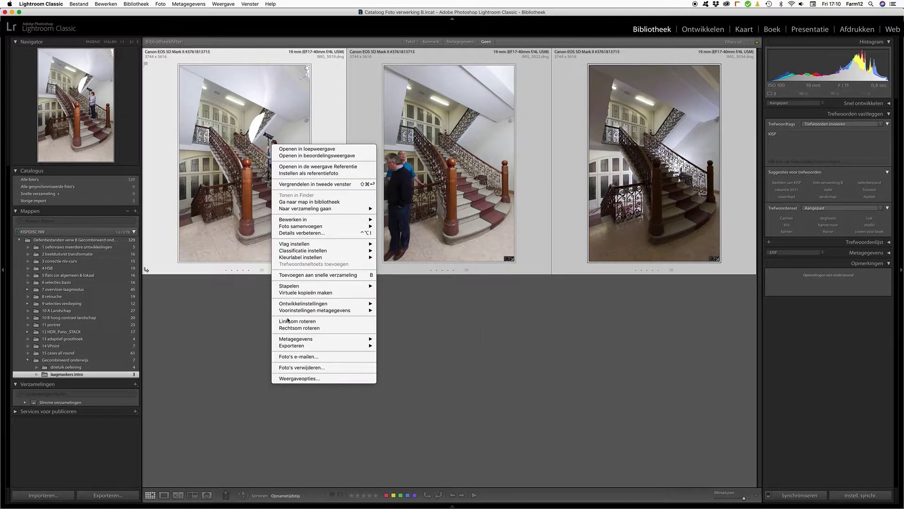
pyautogui.moveTo(292, 219)
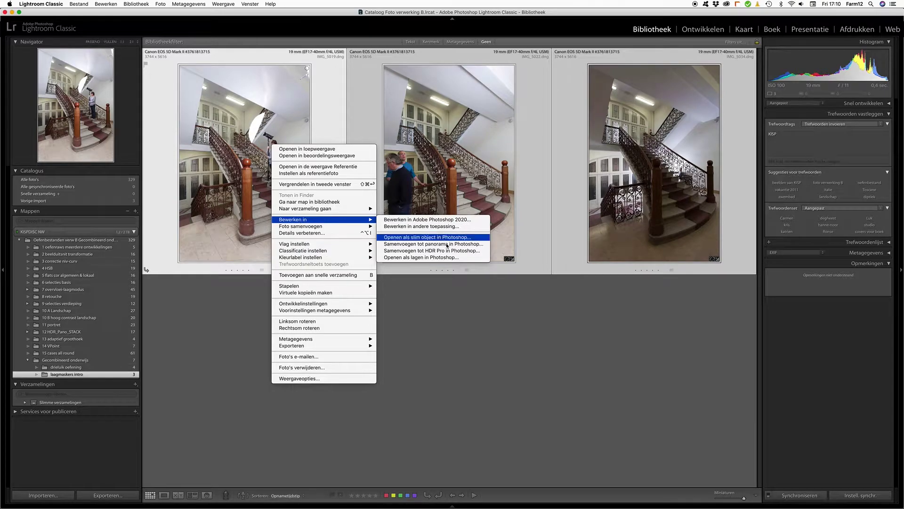
pyautogui.click(448, 257)
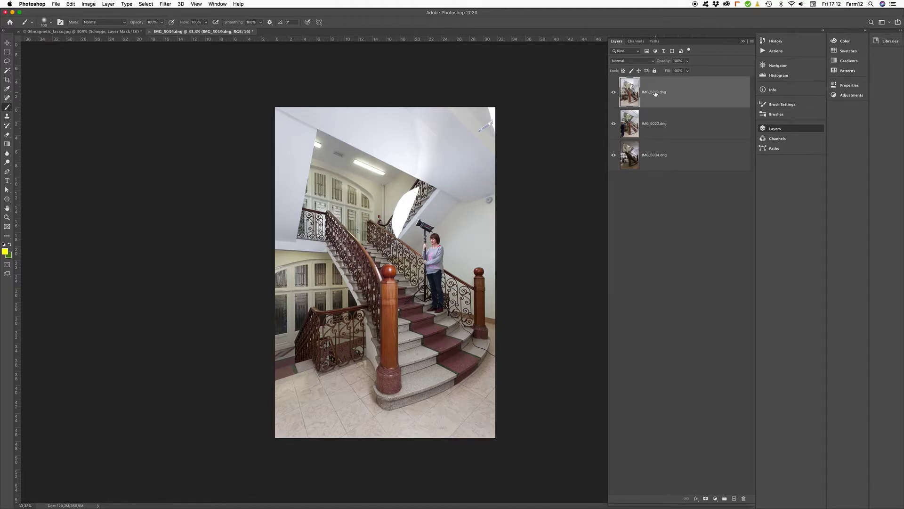
# Step: Move IMG_5019 to the bottom and IMG_5022 to the middle of the layer stack
pyautogui.moveTo(648, 92); pyautogui.dragTo(648, 176)
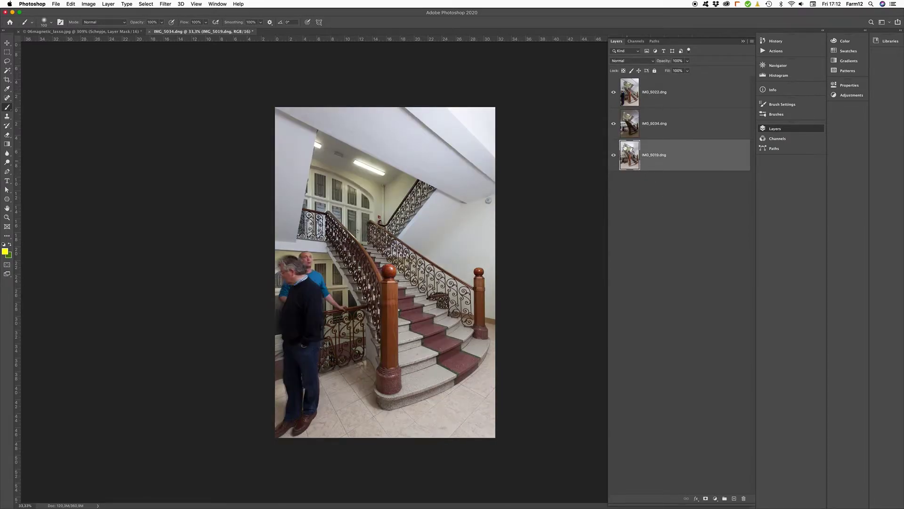
pyautogui.moveTo(613, 92); pyautogui.dragTo(613, 123)
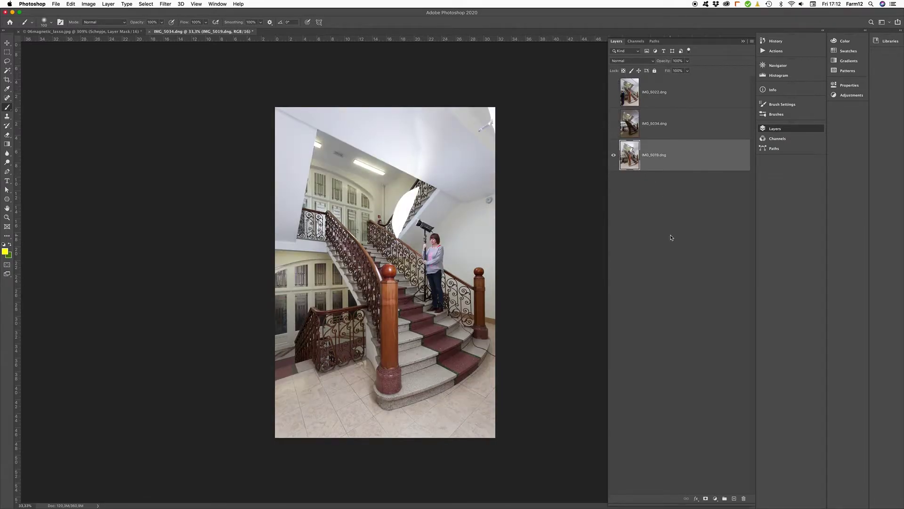
pyautogui.moveTo(631, 92); pyautogui.dragTo(642, 140)
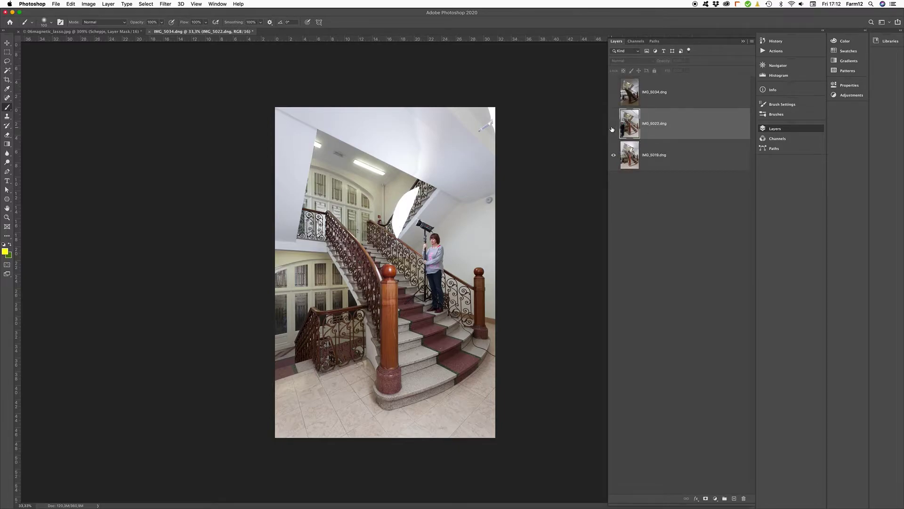
# Step: Toggle layer visibility to compare the photos, leaving IMG_5034 hidden over IMG_5022 and IMG_5019
pyautogui.click(615, 128)
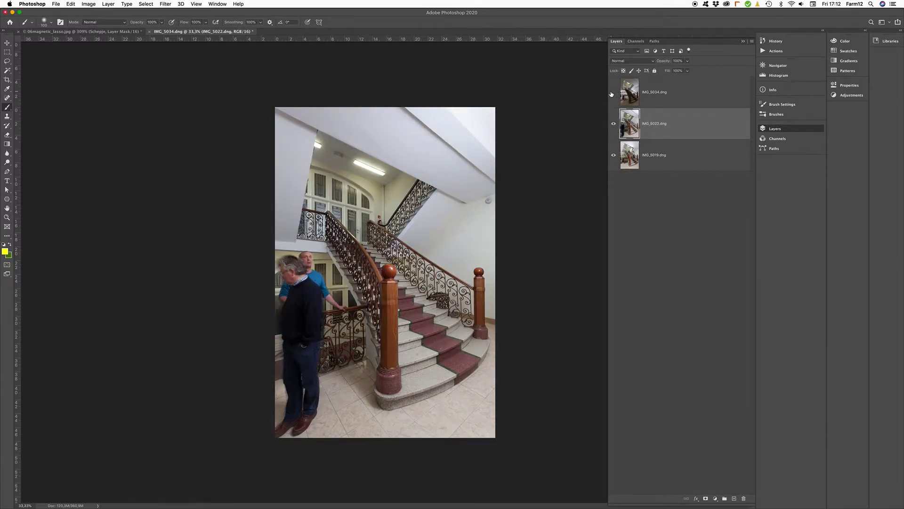
pyautogui.click(612, 99)
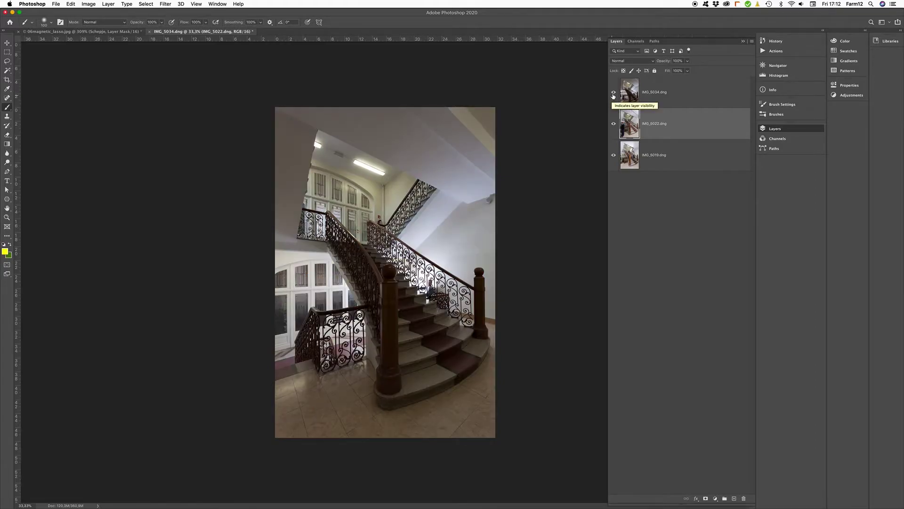
pyautogui.click(613, 93)
pyautogui.click(614, 123)
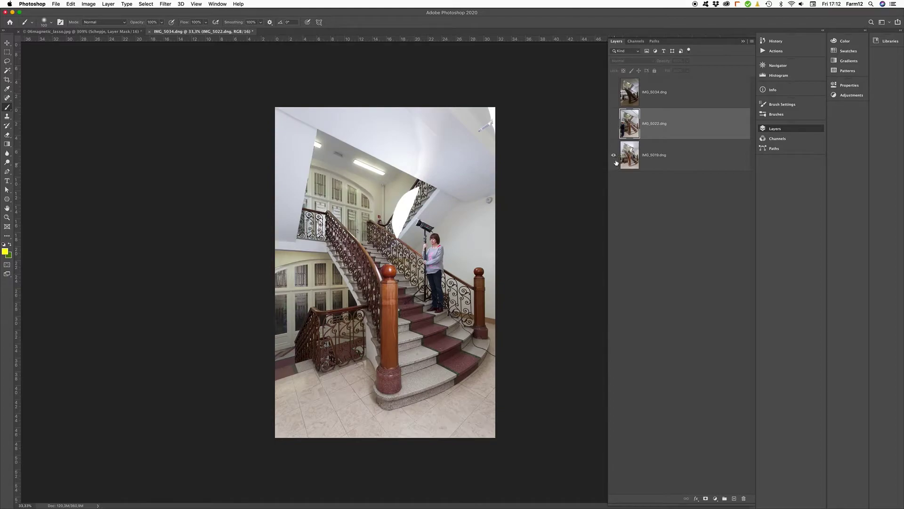
pyautogui.click(613, 124)
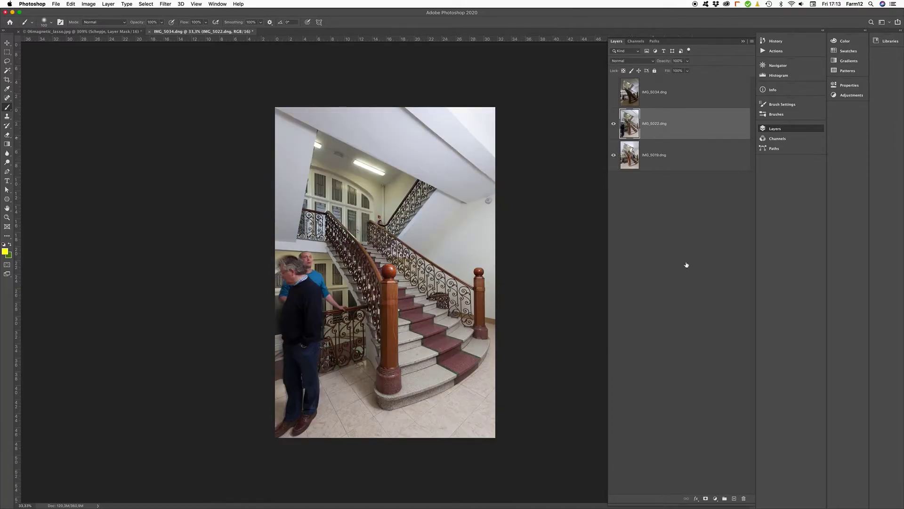
# Step: Add a layer mask to IMG_5022 and set black paint with a soft round 444 px brush
pyautogui.click(706, 500)
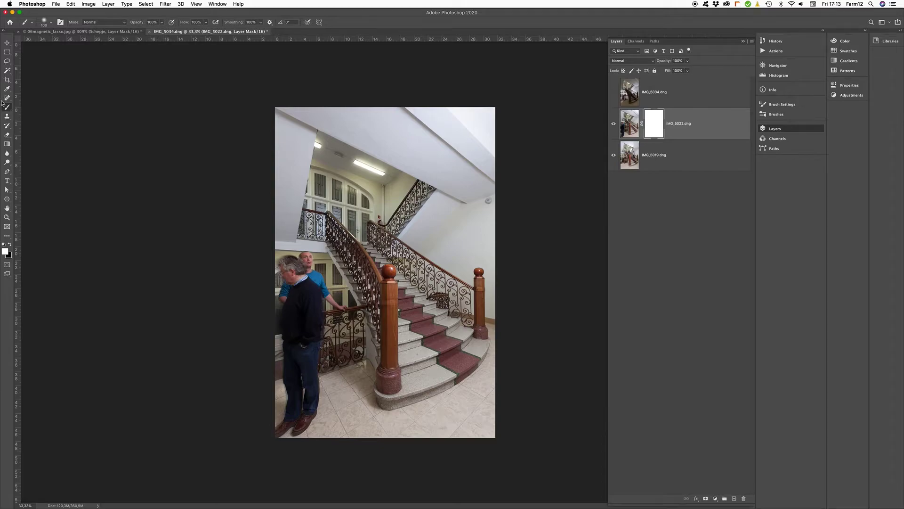
pyautogui.click(10, 245)
pyautogui.click(51, 22)
pyautogui.click(54, 103)
pyautogui.moveTo(73, 45); pyautogui.dragTo(80, 46)
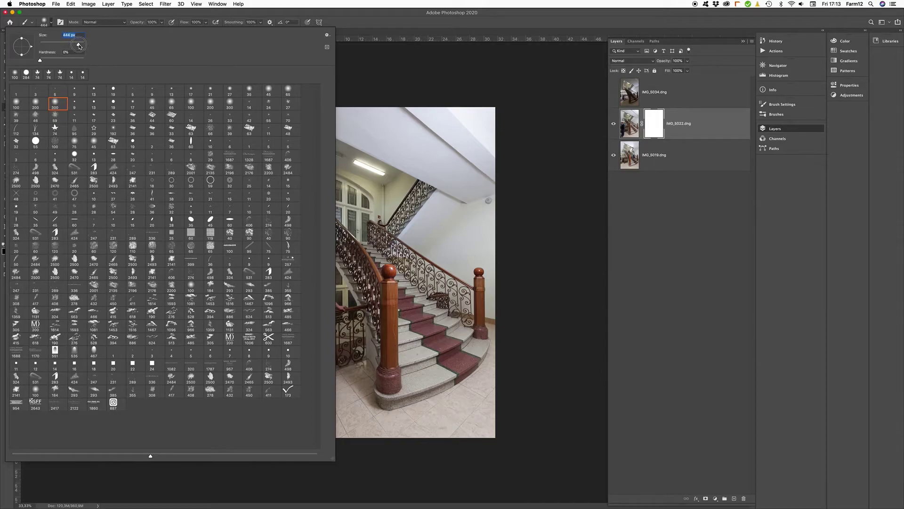
pyautogui.click(360, 23)
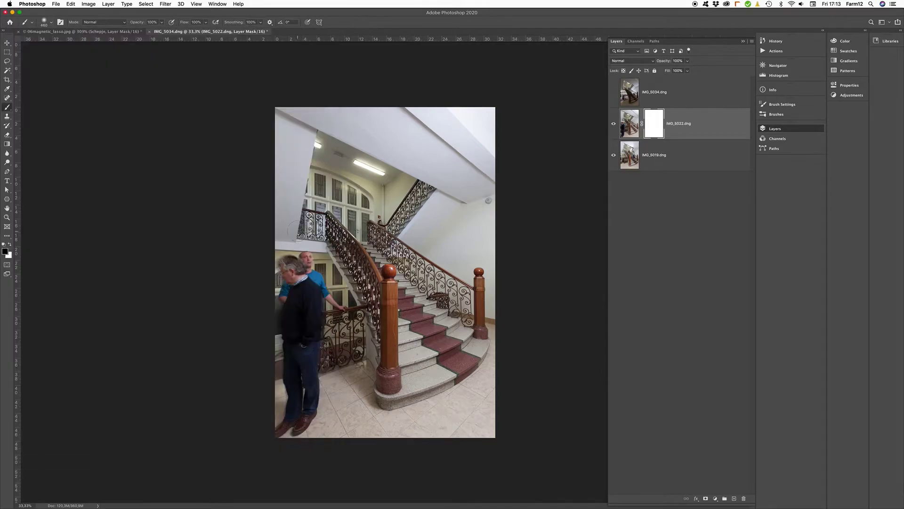
# Step: Enlarge the brush further and paint black over the two men on the mask
pyautogui.click(52, 23)
pyautogui.moveTo(78, 47); pyautogui.dragTo(81, 46)
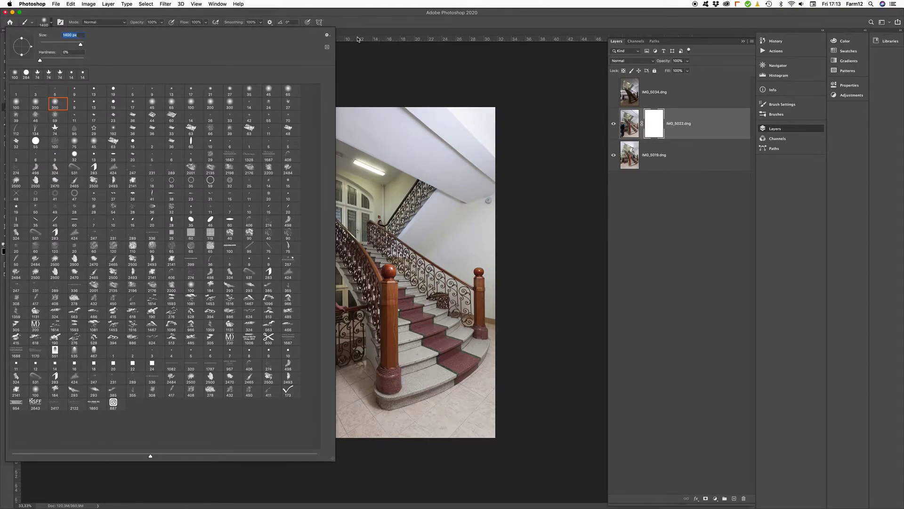
pyautogui.click(359, 39)
pyautogui.moveTo(273, 244)
pyautogui.mouseDown()
pyautogui.moveTo(318, 307)
pyautogui.moveTo(290, 432)
pyautogui.moveTo(297, 421)
pyautogui.mouseUp()
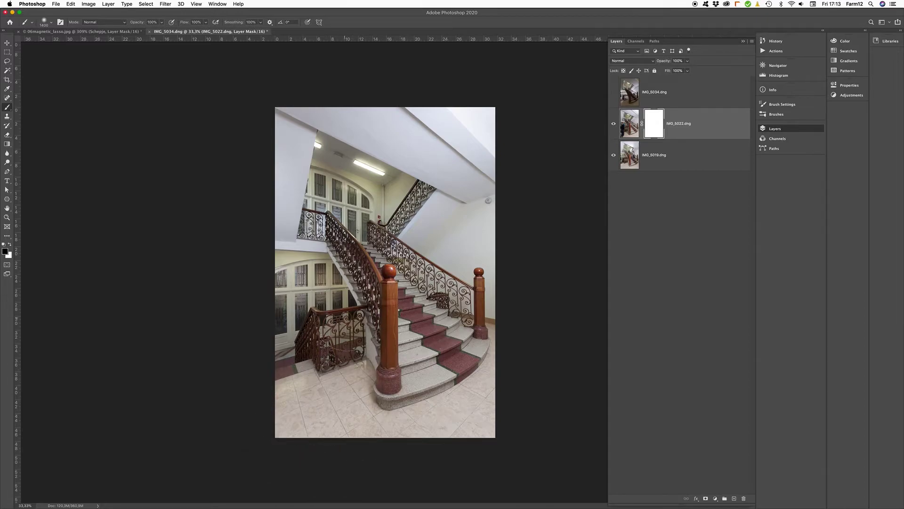
# Step: Paint more black on the IMG_5022 mask, then show and select the IMG_5034 layer
pyautogui.moveTo(238, 279); pyautogui.dragTo(267, 380)
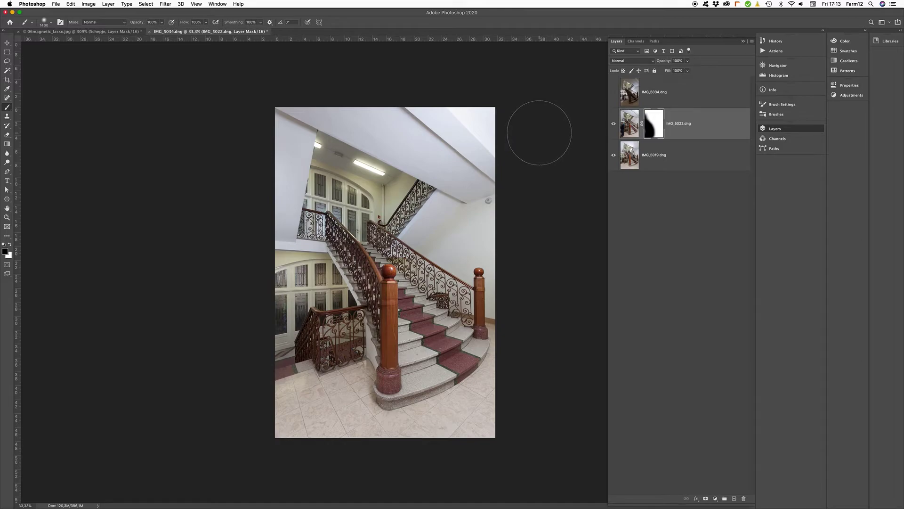
pyautogui.click(614, 95)
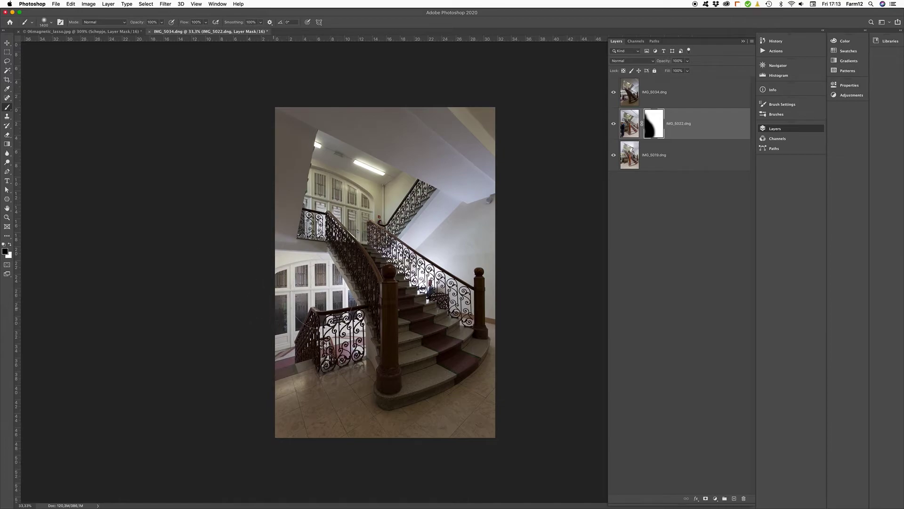
pyautogui.click(630, 93)
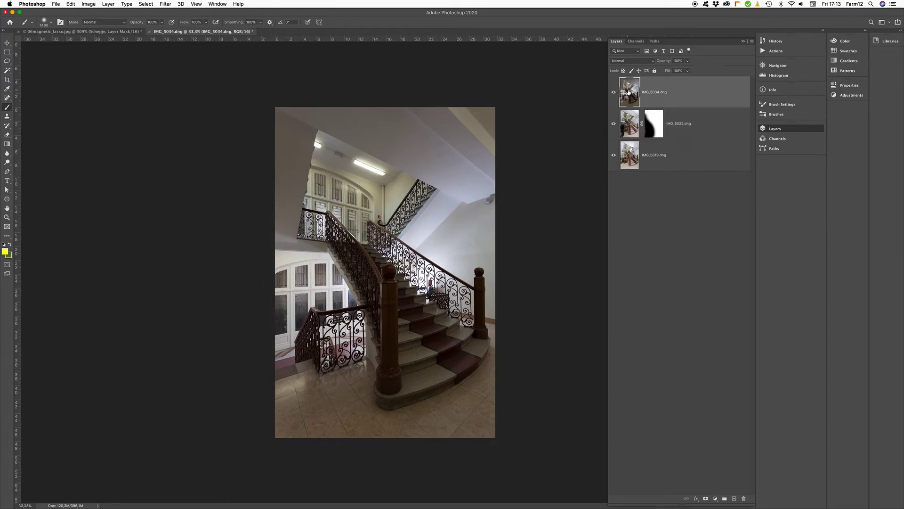
# Step: Add a layer mask to IMG_5034 and paint to reveal the brighter ceiling and red-carpet stairs
pyautogui.click(706, 498)
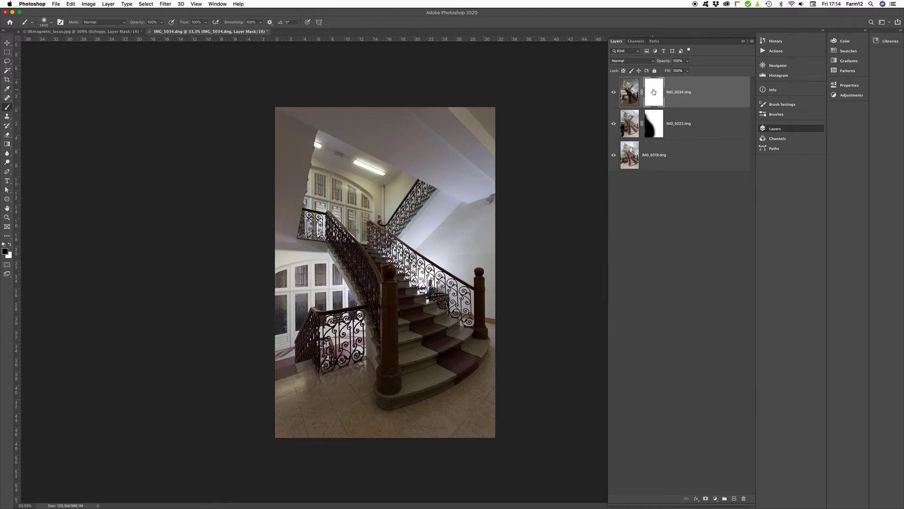
pyautogui.moveTo(511, 111)
pyautogui.mouseDown()
pyautogui.moveTo(243, 105)
pyautogui.moveTo(511, 239)
pyautogui.moveTo(301, 215)
pyautogui.mouseUp()
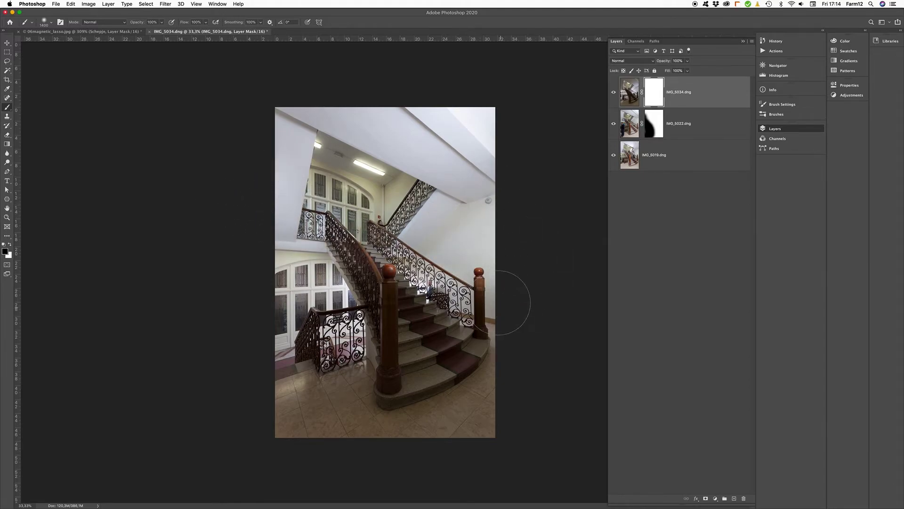
pyautogui.moveTo(453, 373)
pyautogui.mouseDown()
pyautogui.moveTo(389, 370)
pyautogui.moveTo(323, 431)
pyautogui.moveTo(504, 405)
pyautogui.mouseUp()
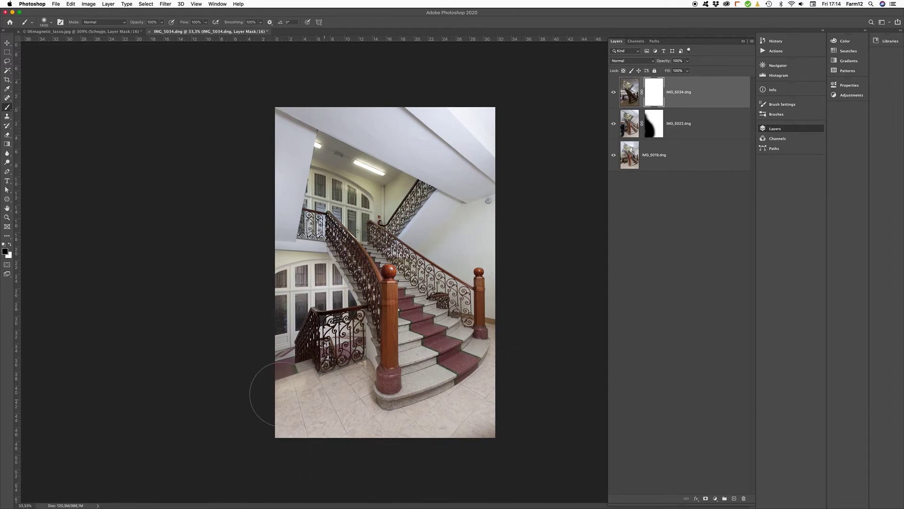
# Step: Invert the IMG_5034 mask, compare by toggling it, and end viewing only IMG_5019
pyautogui.hotkey('ctrl', 'z')
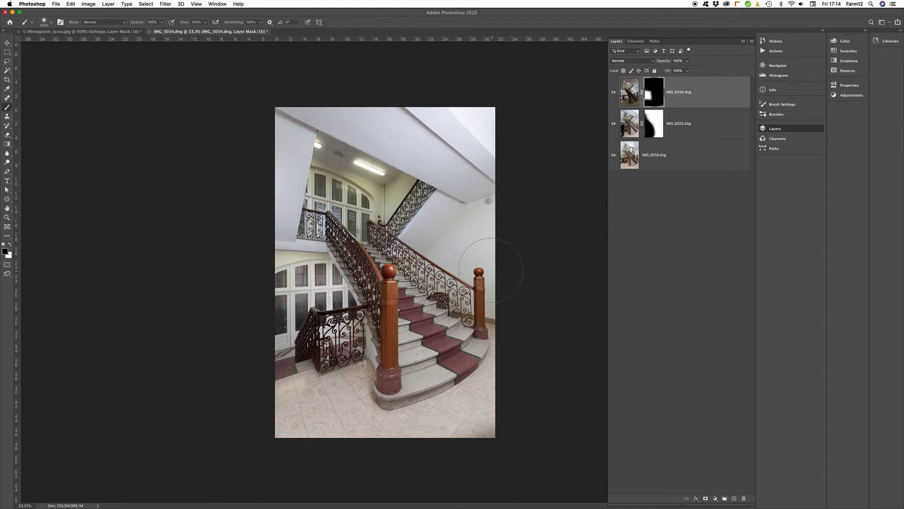
pyautogui.click(614, 93)
pyautogui.click(614, 93)
pyautogui.click(613, 94)
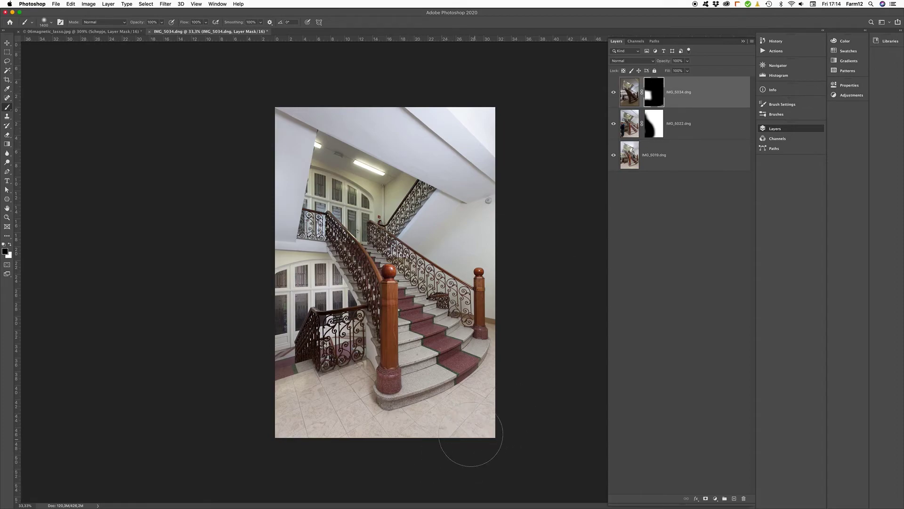
pyautogui.moveTo(613, 92); pyautogui.dragTo(614, 139)
pyautogui.click(614, 157)
pyautogui.click(615, 125)
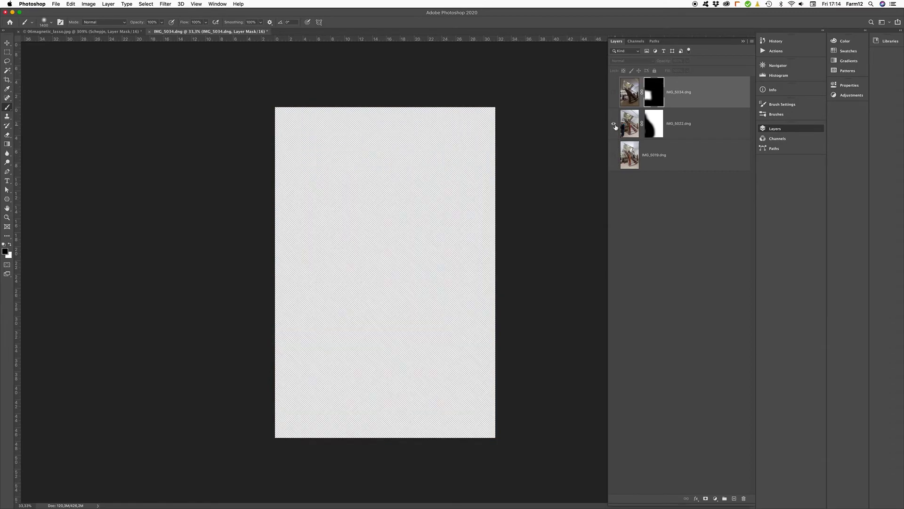
pyautogui.click(614, 124)
pyautogui.click(613, 93)
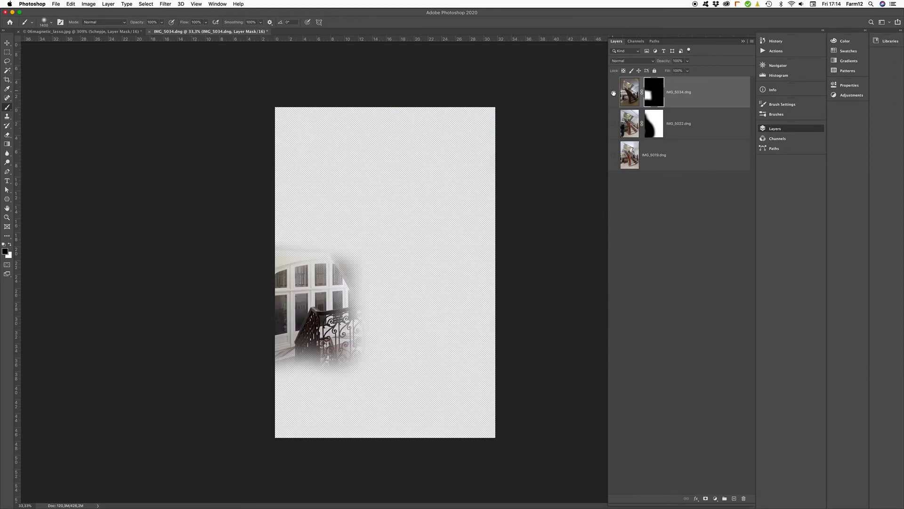
pyautogui.click(614, 155)
pyautogui.click(614, 123)
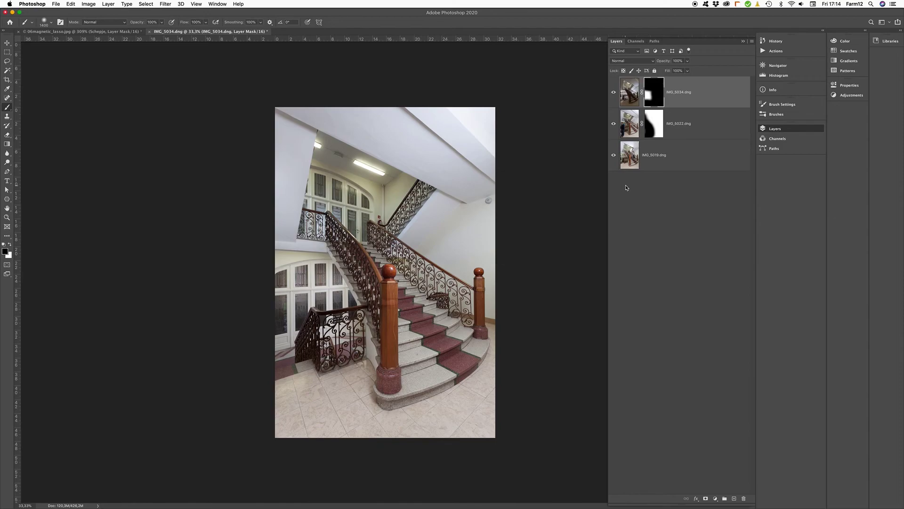